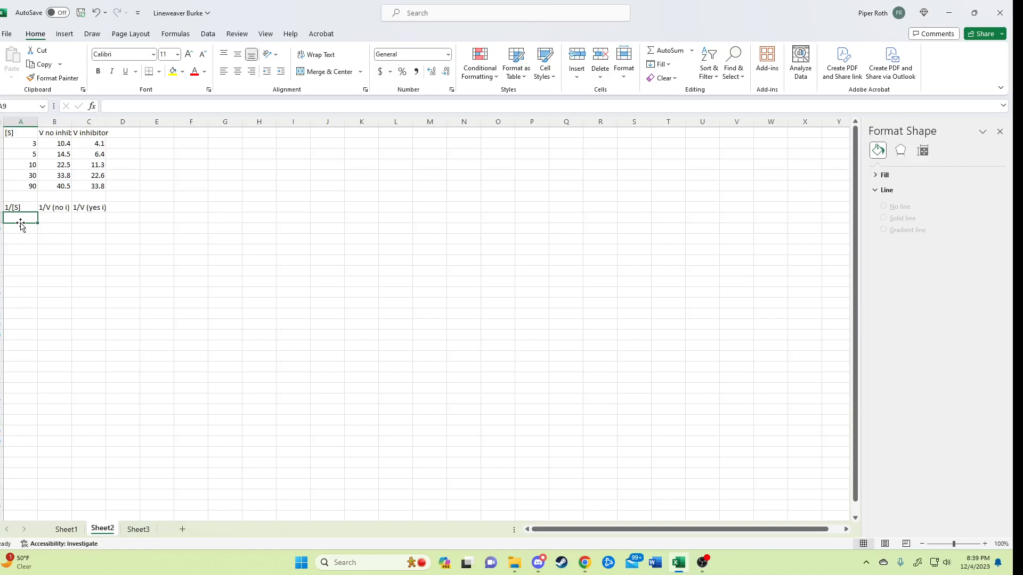
Enter the reciprocal formula =1/A2 in A9 under 1/[S] and fill it down through A13.
text(=1/)
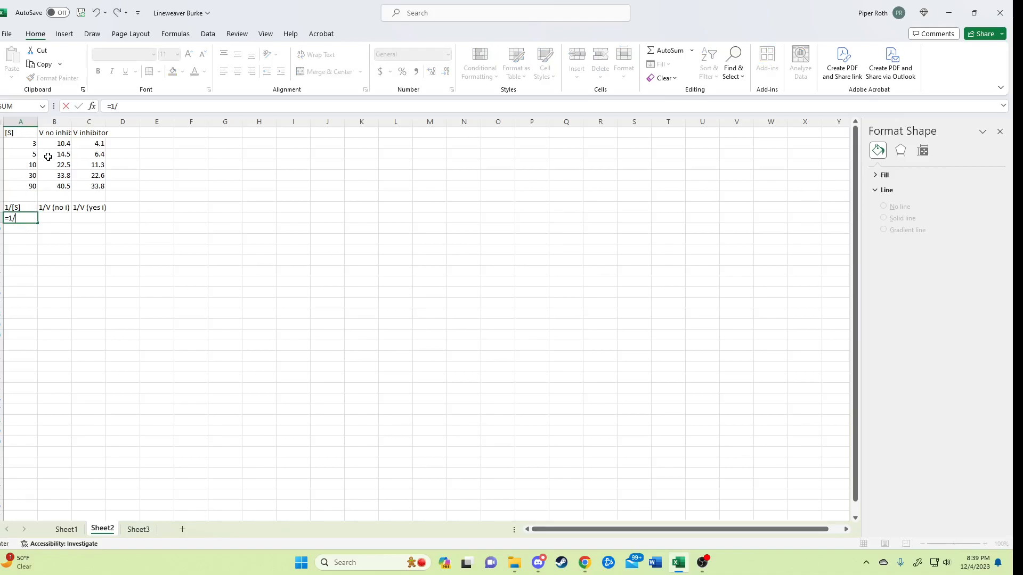
click(30, 144)
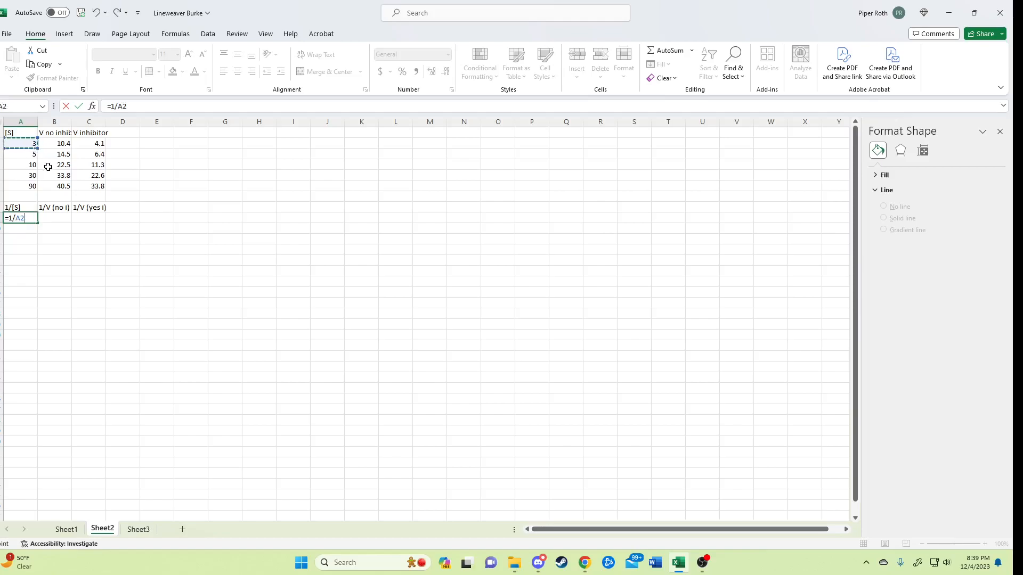
key(Return)
click(21, 219)
drag(37, 225, 39, 264)
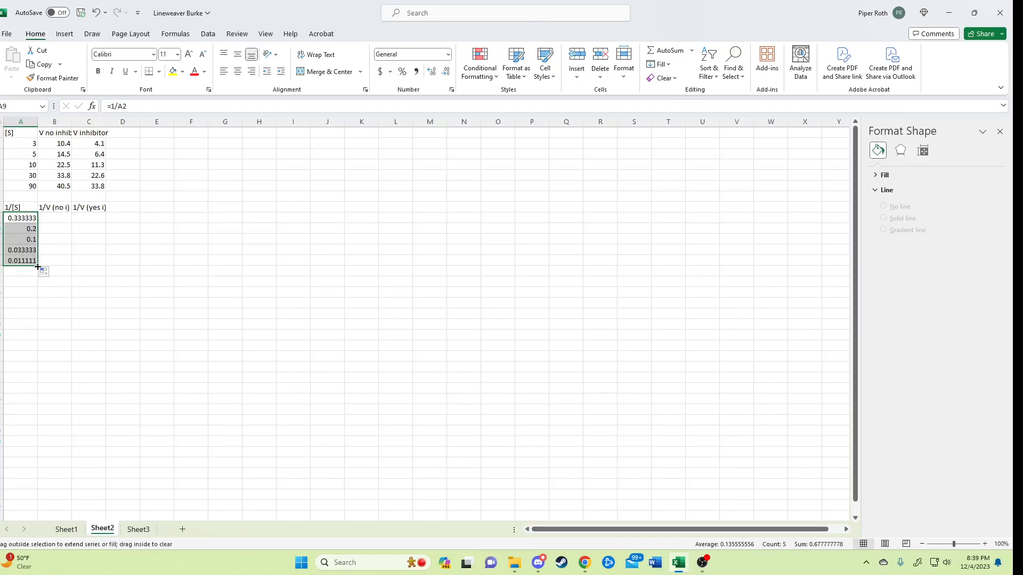
Extend the reciprocal formulas from A9:A13 across columns B and C, and check the formulas in B9 and C9.
drag(38, 266, 106, 264)
click(63, 227)
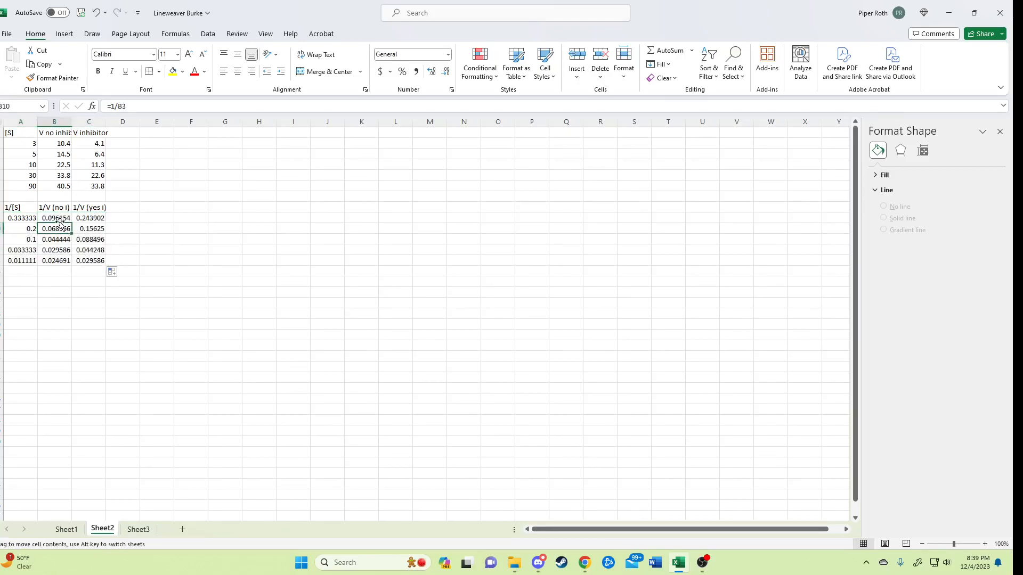
click(56, 220)
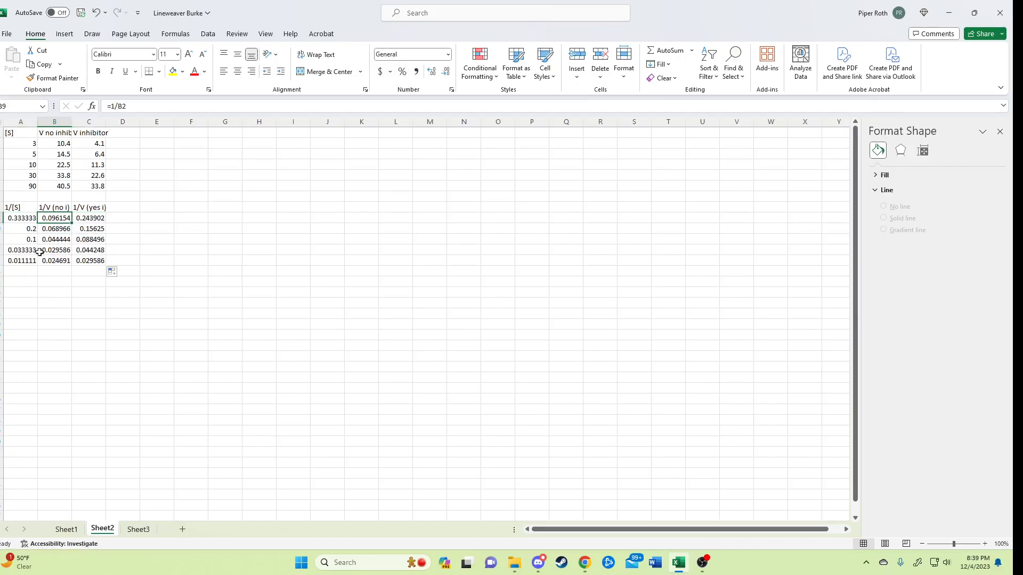
click(87, 218)
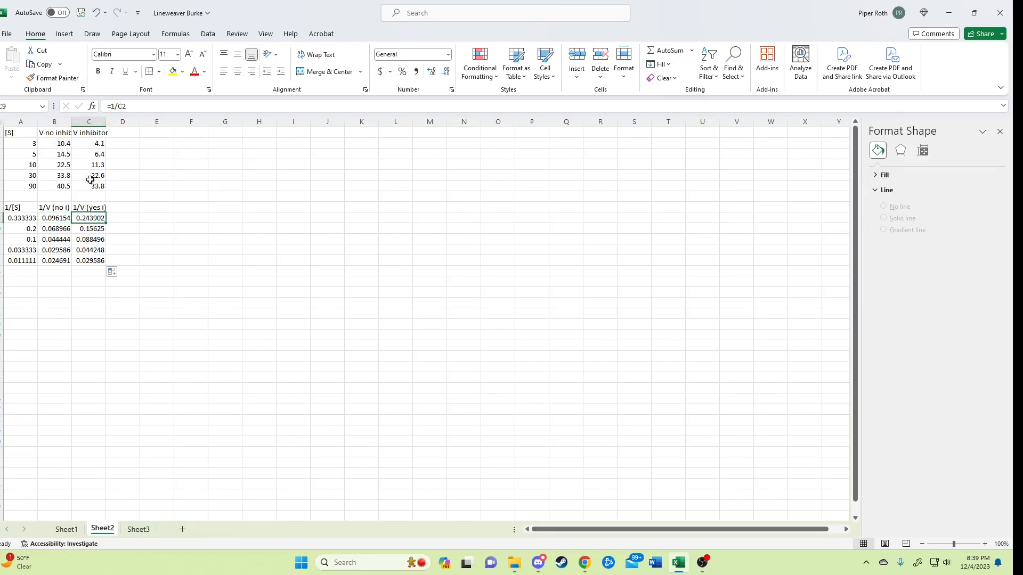
Insert a markers-only scatter chart of A9:B13 and place it beside the reciprocal table.
click(21, 218)
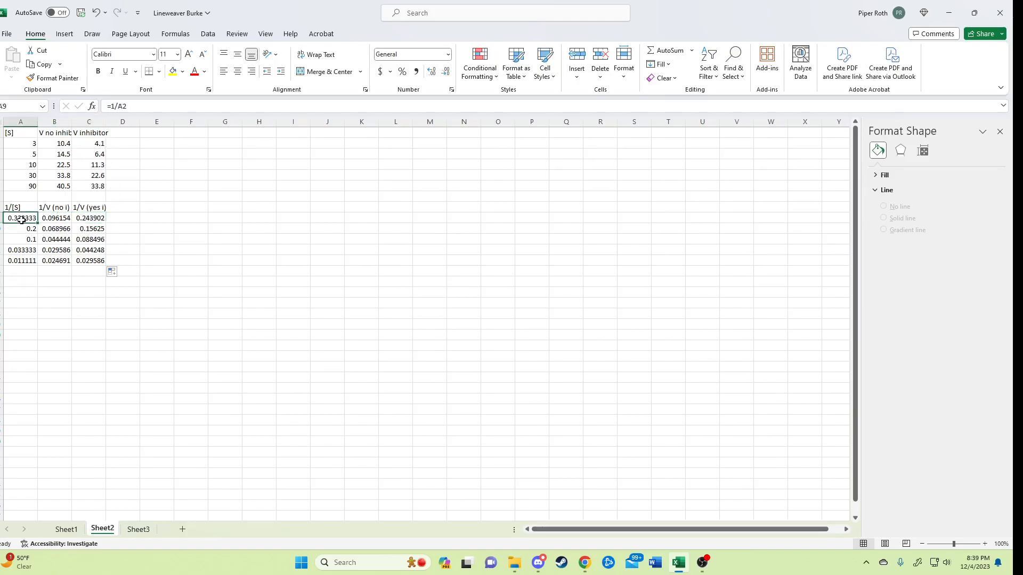
shift+click(54, 260)
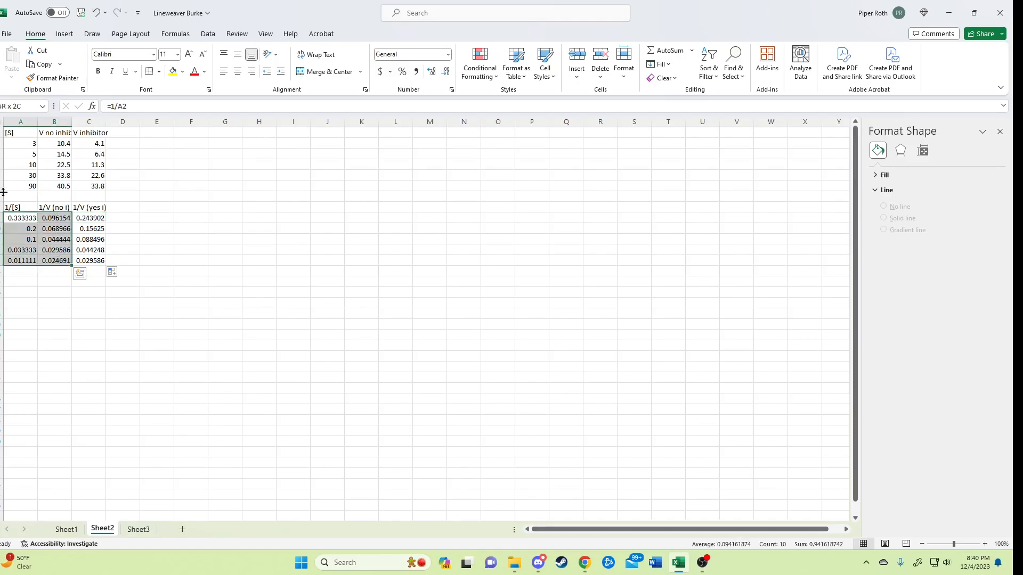
click(75, 37)
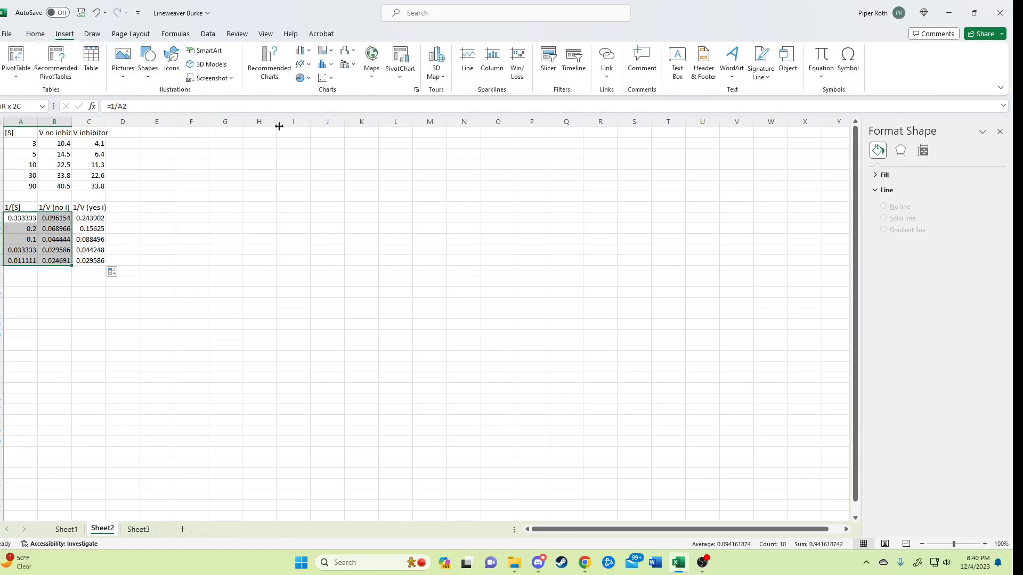
click(325, 78)
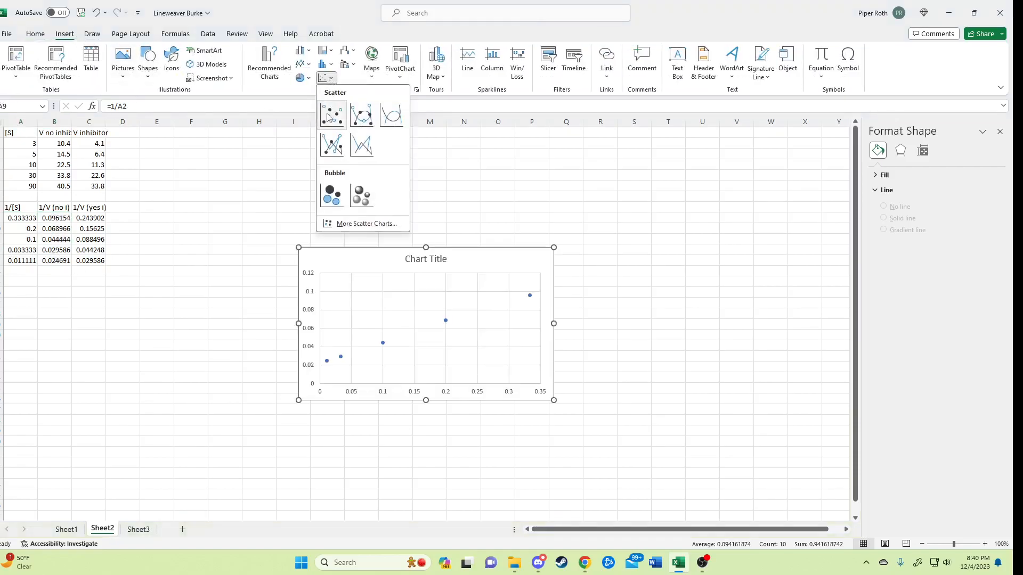
click(330, 116)
drag(365, 258, 197, 202)
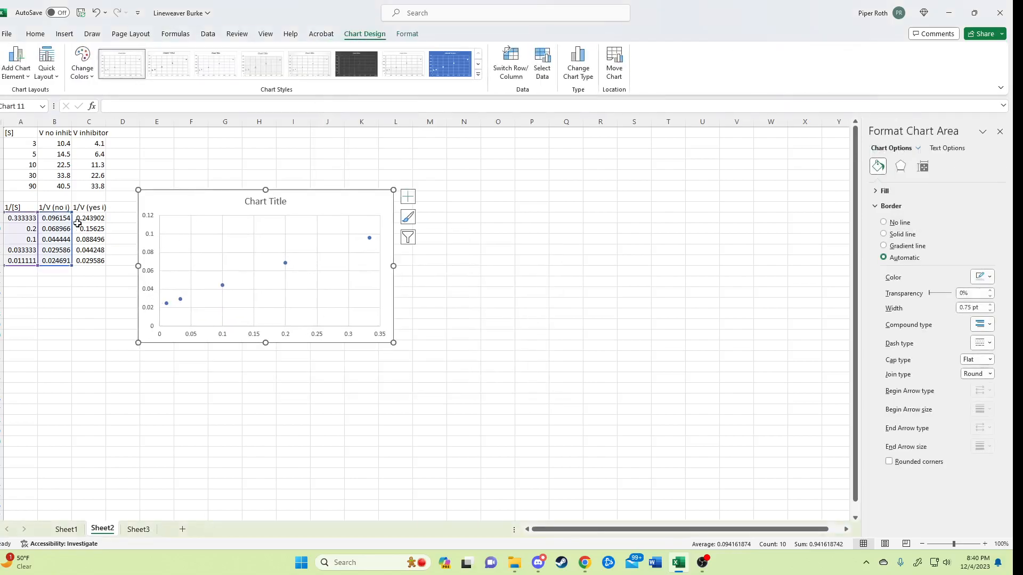
Add a second series to the chart with X values A9:A13 and Y values C9:C13.
click(409, 240)
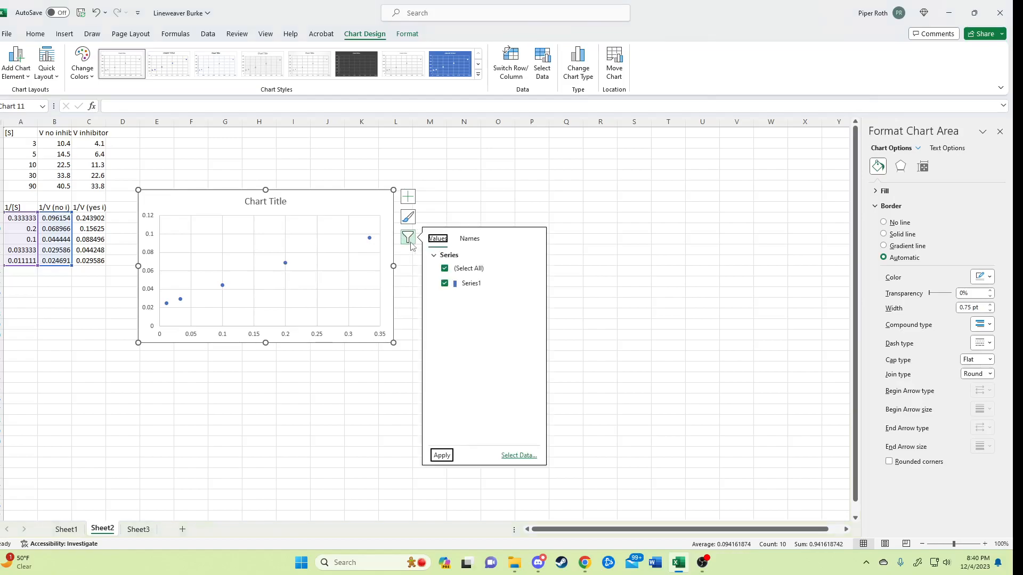
click(519, 456)
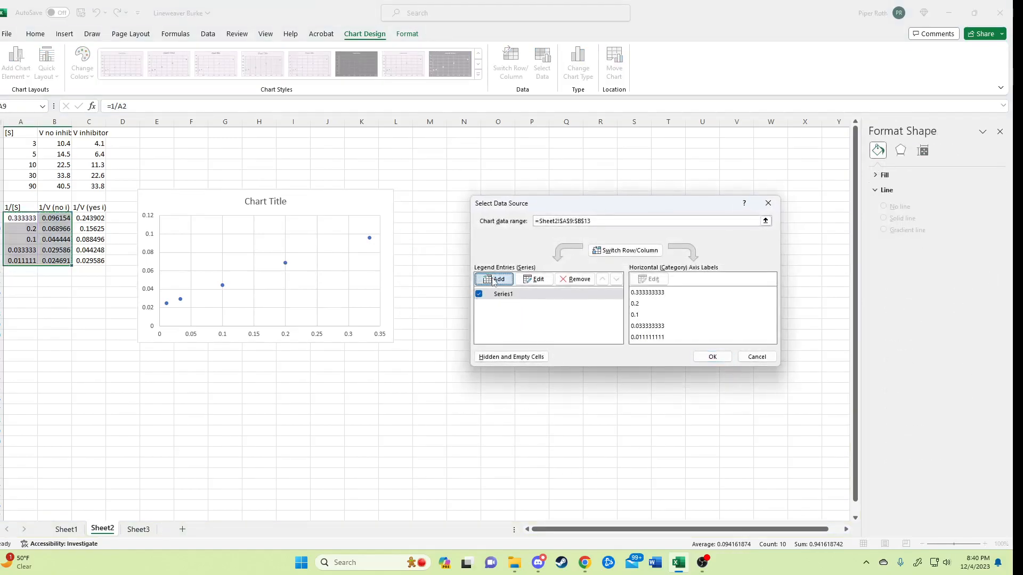
click(493, 279)
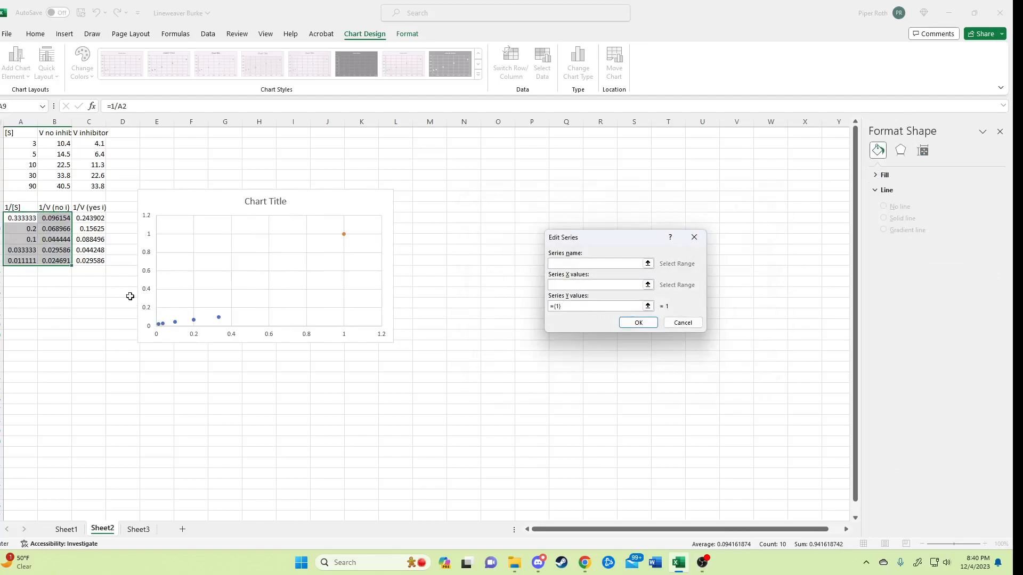
click(17, 219)
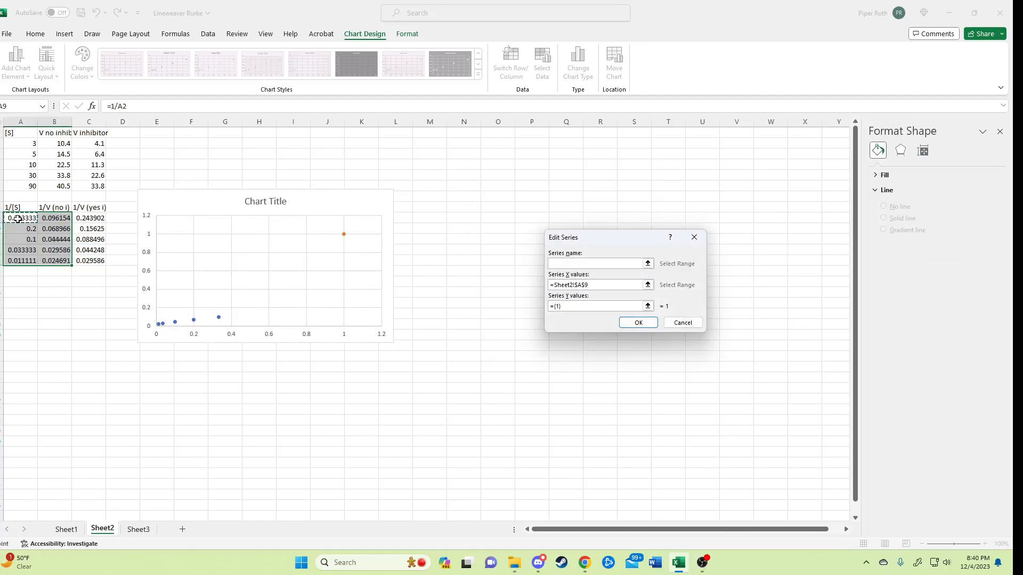
shift+click(21, 260)
key(Tab)
key(BackSpace)
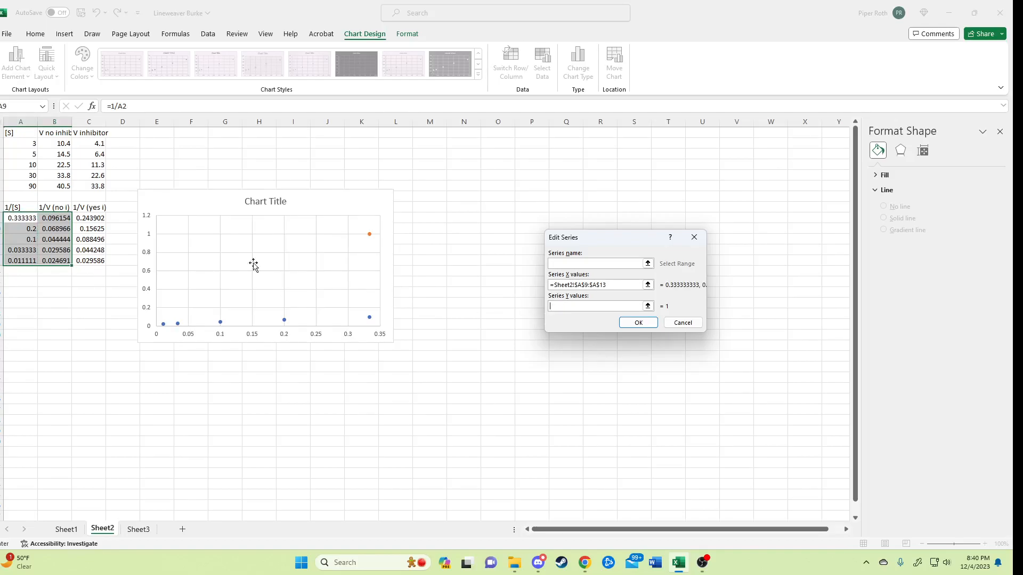
click(91, 218)
shift+click(101, 261)
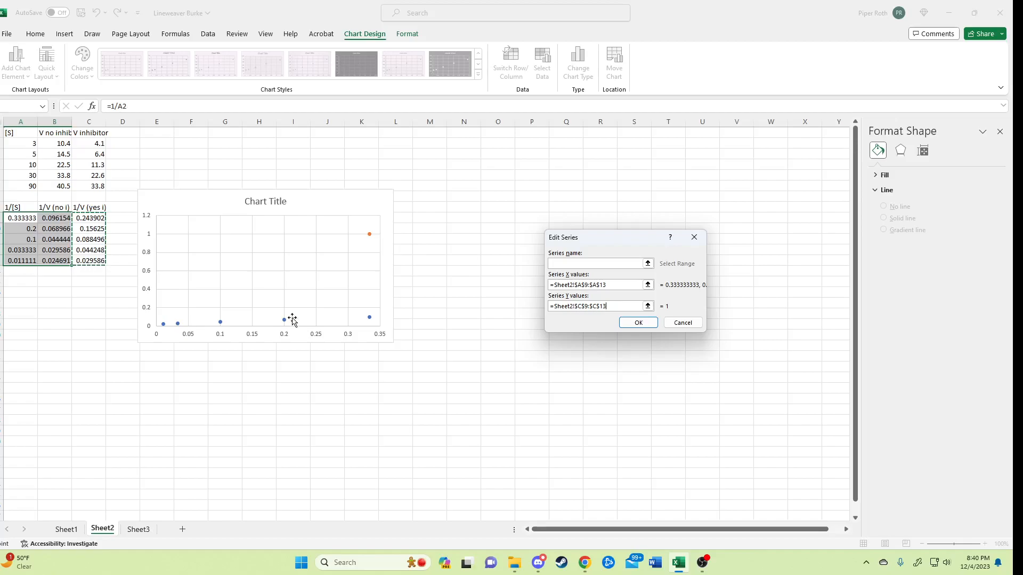
click(638, 322)
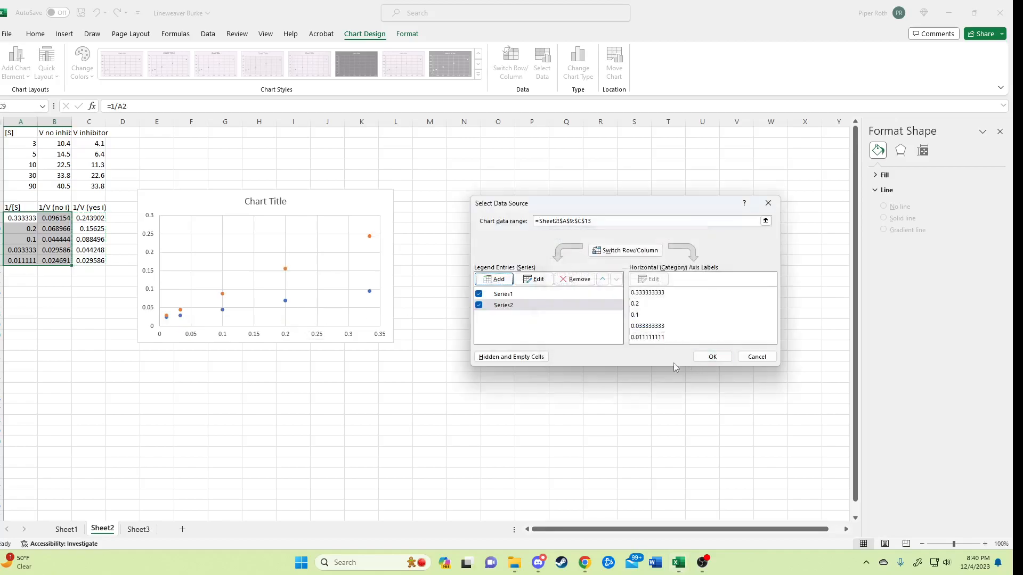
click(712, 356)
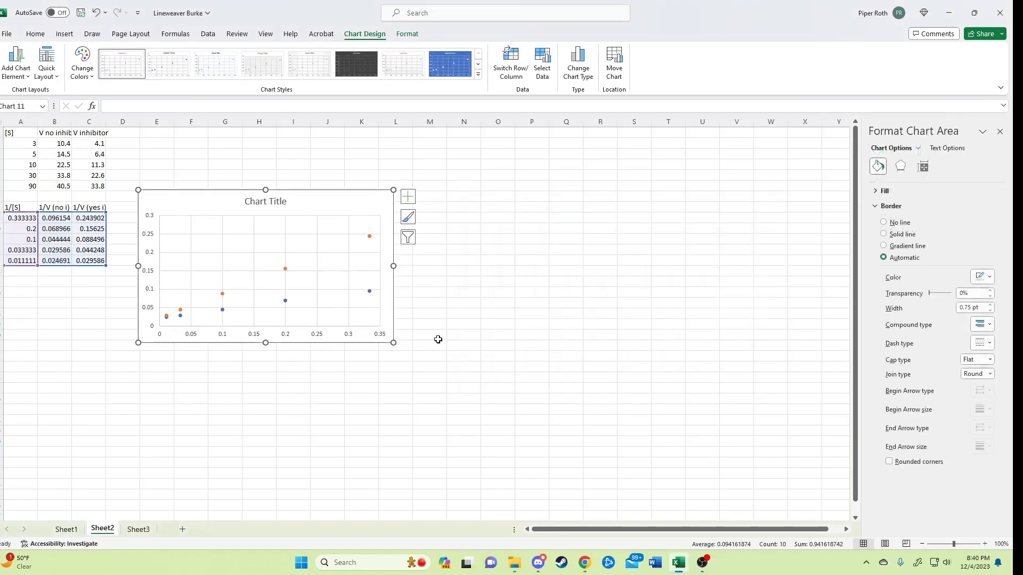
Set the minimum bound of the chart's horizontal axis to -0.5.
click(289, 338)
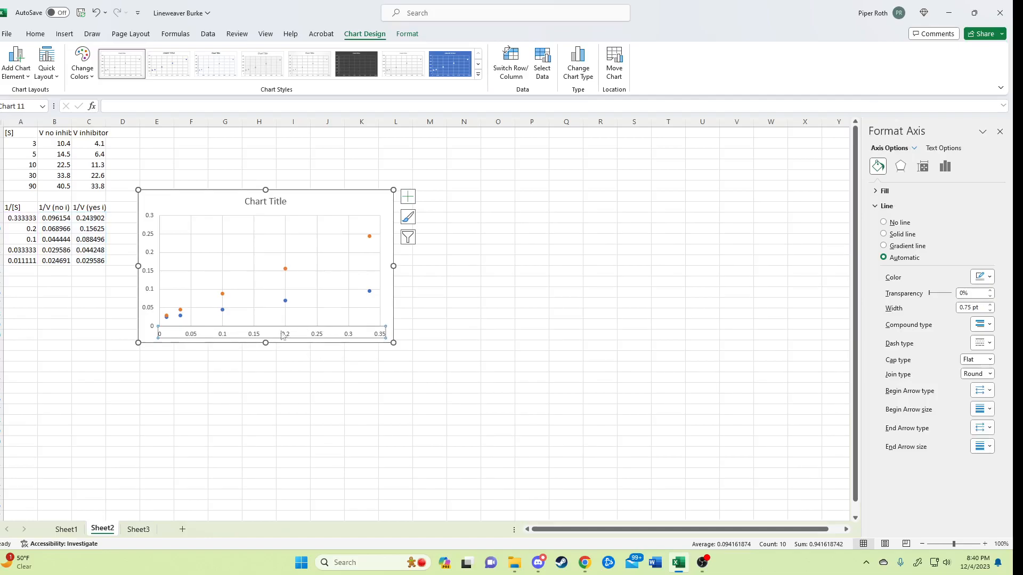
click(945, 167)
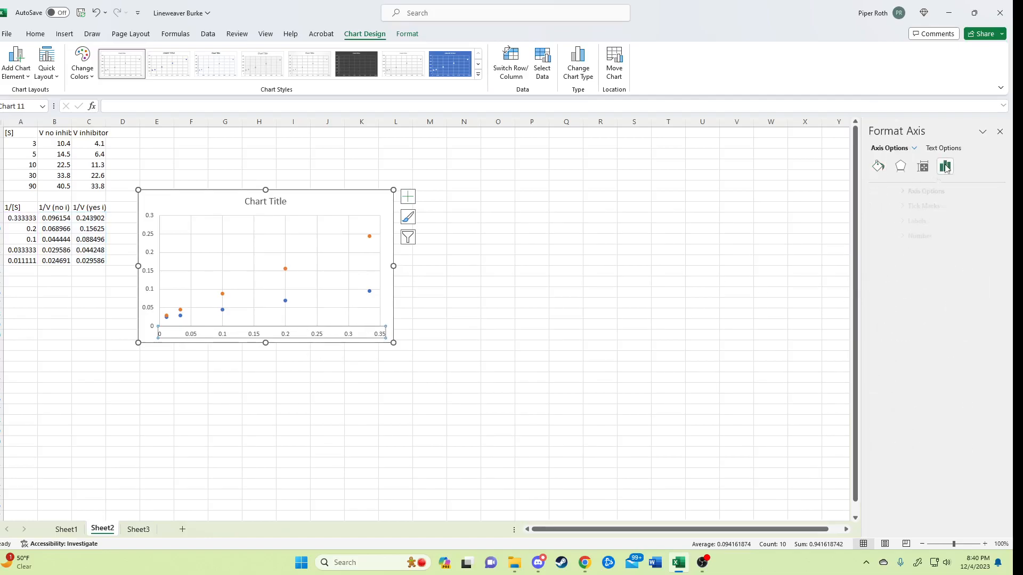
click(915, 192)
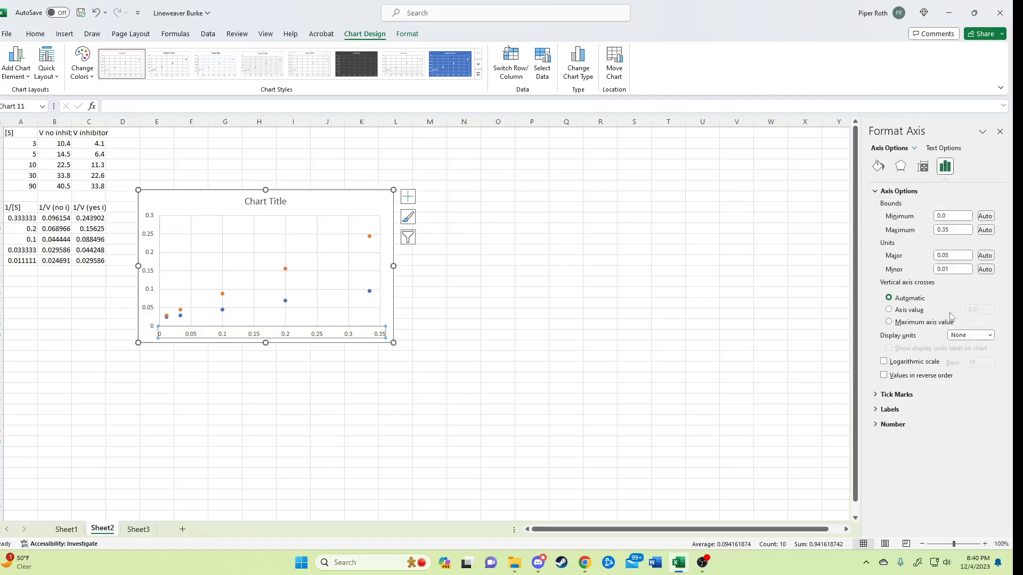
click(948, 217)
text(-0)
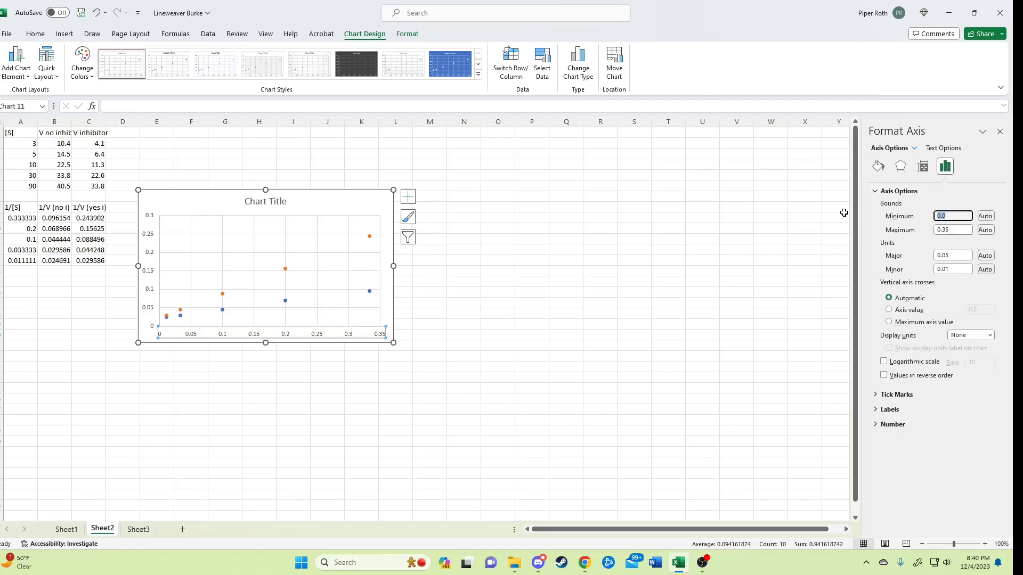
text(.5)
key(Return)
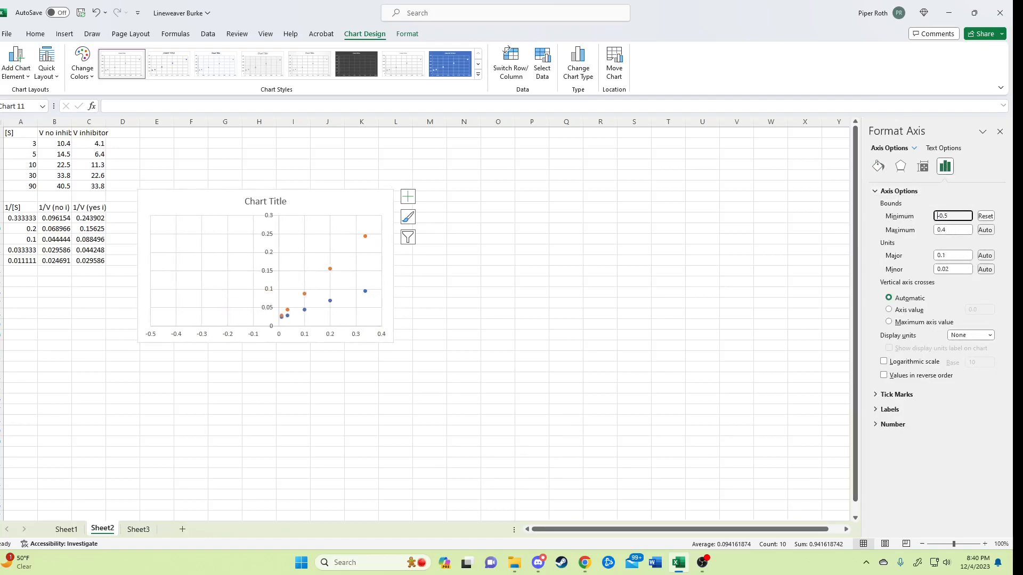
Set the minimum bound of the chart's vertical axis to -0.5.
click(269, 245)
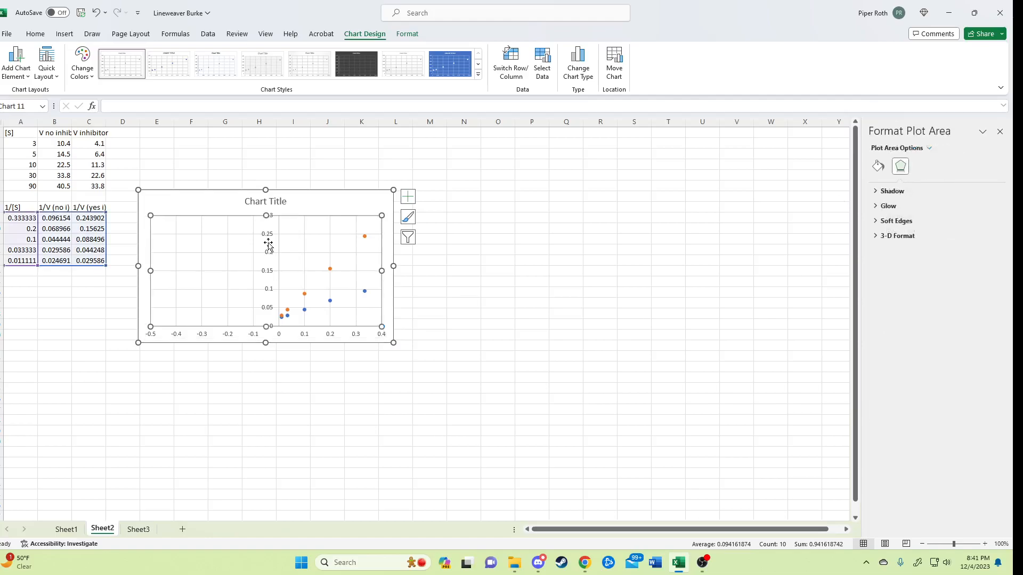
click(278, 272)
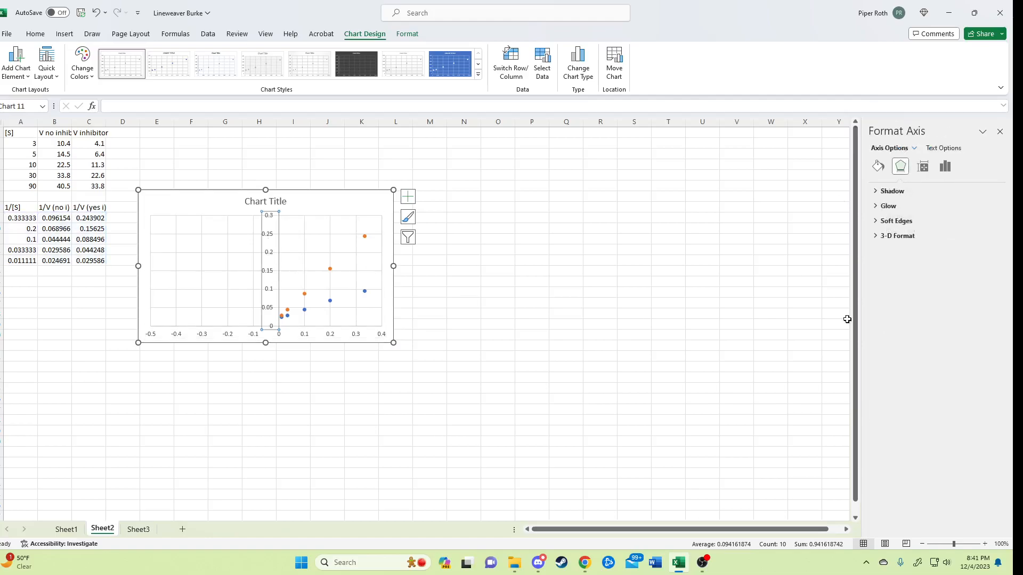
click(944, 166)
click(925, 193)
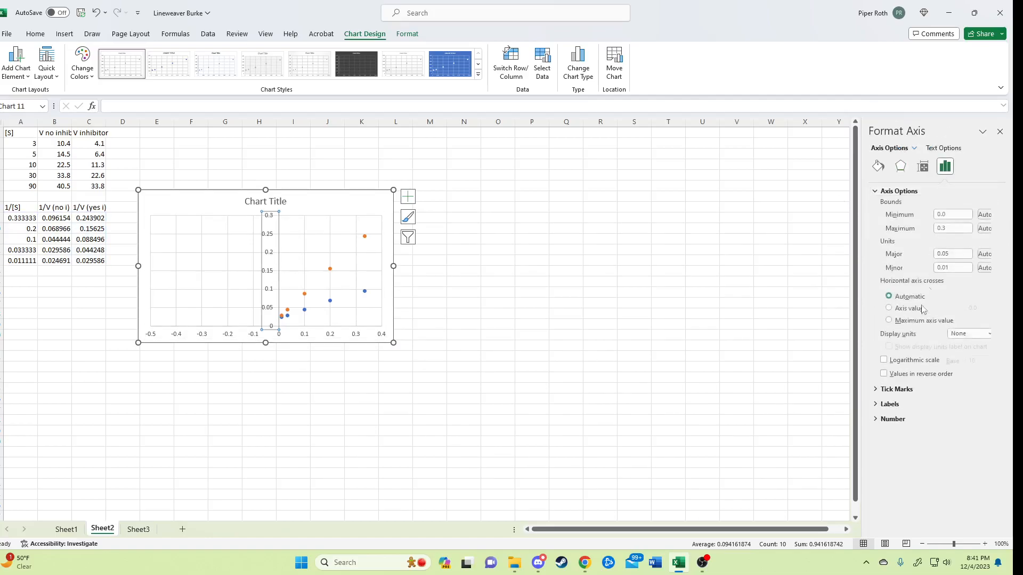
click(955, 217)
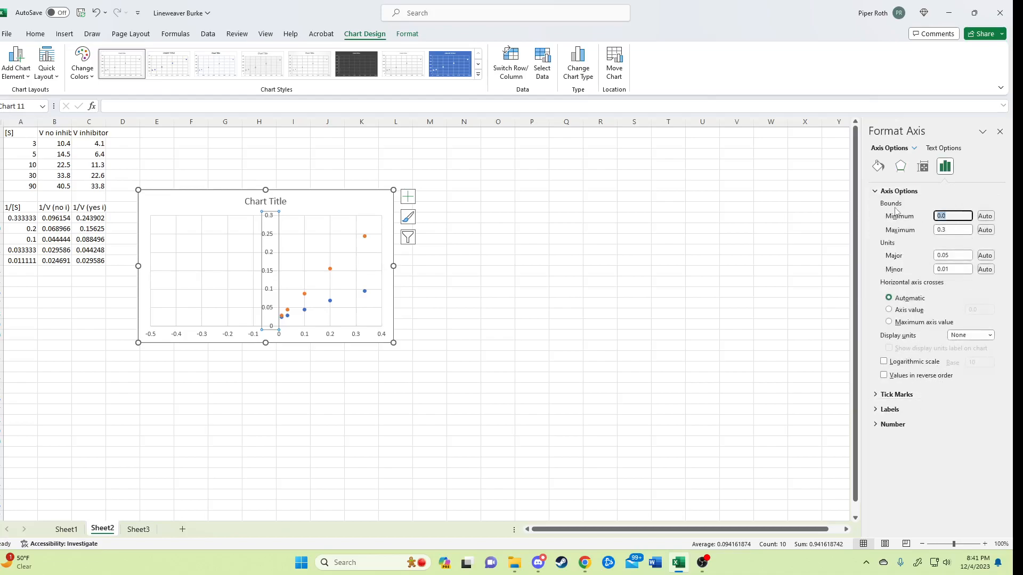
text(-0)
text(.5)
key(Return)
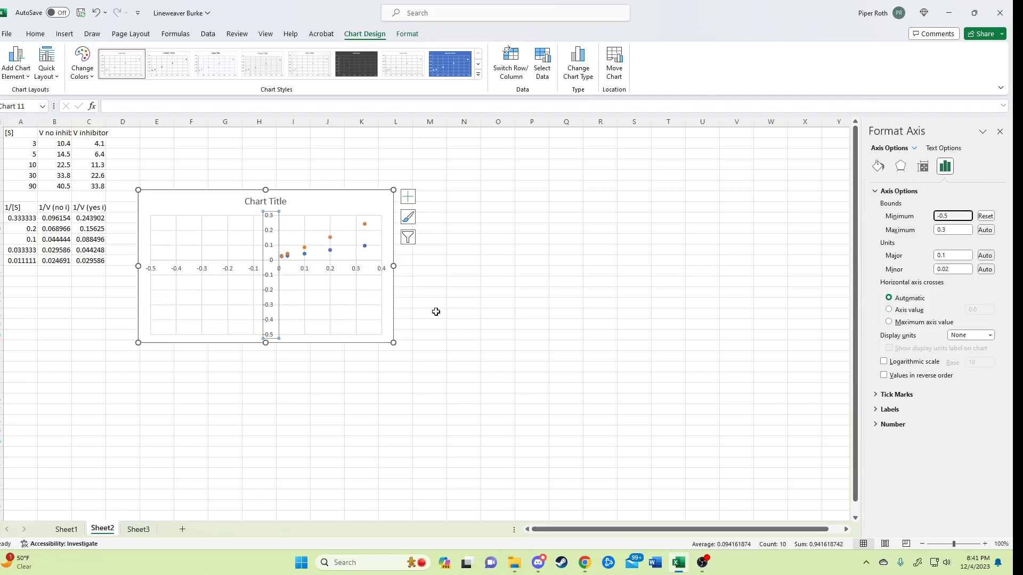
Add a linear trendline to the orange inhibitor series in the scatter chart.
click(325, 210)
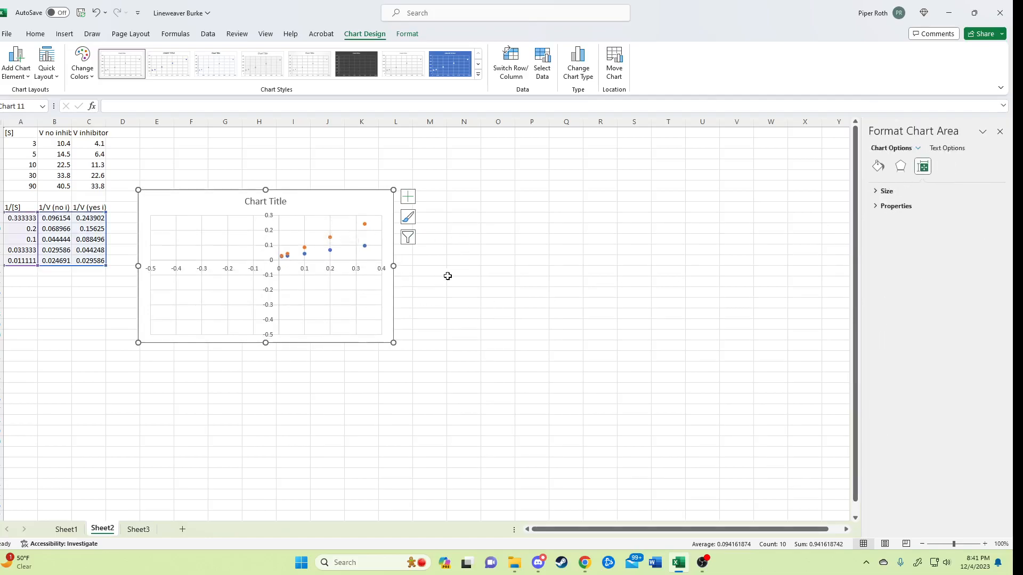
click(331, 237)
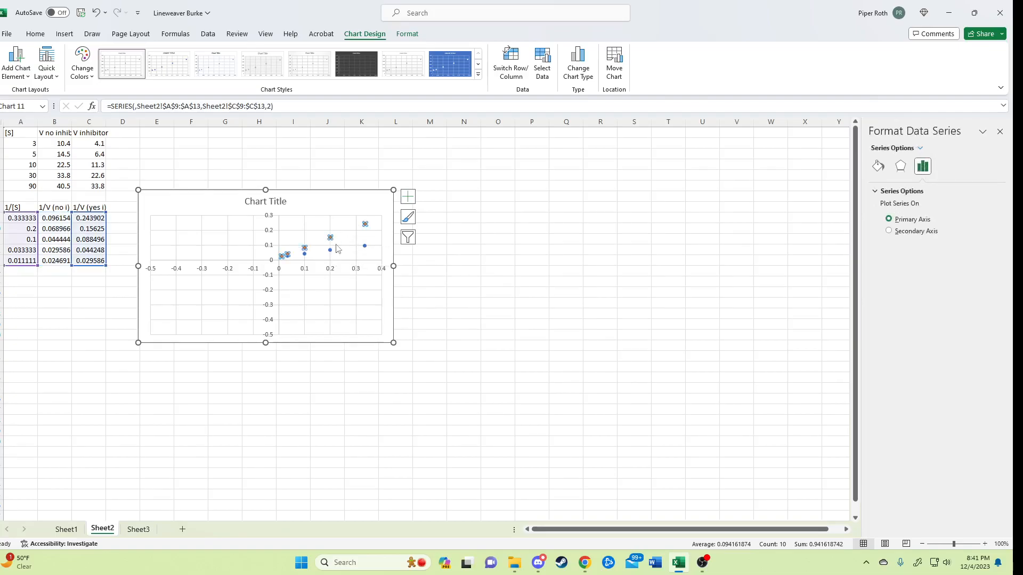
right_click(330, 239)
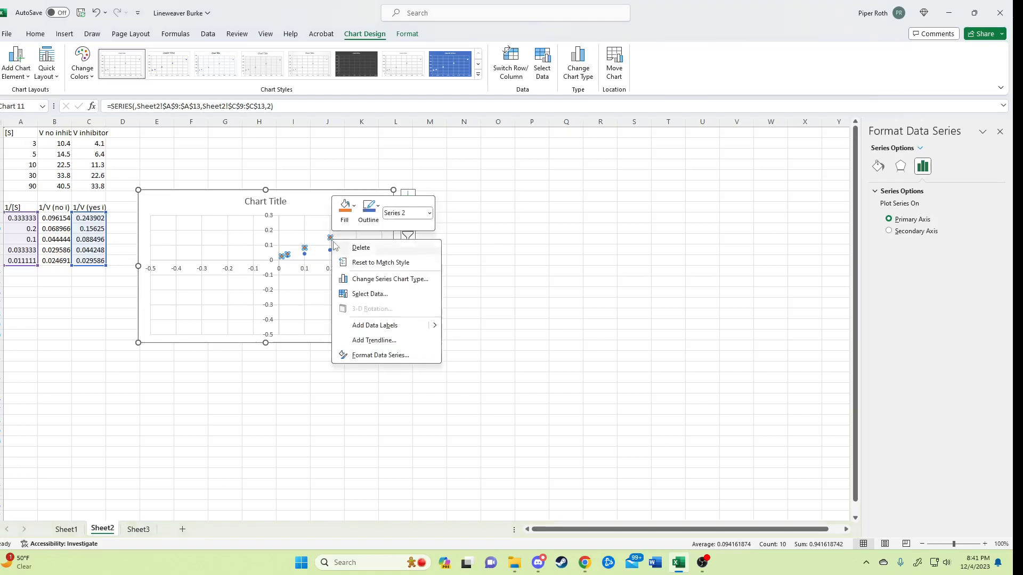
click(924, 170)
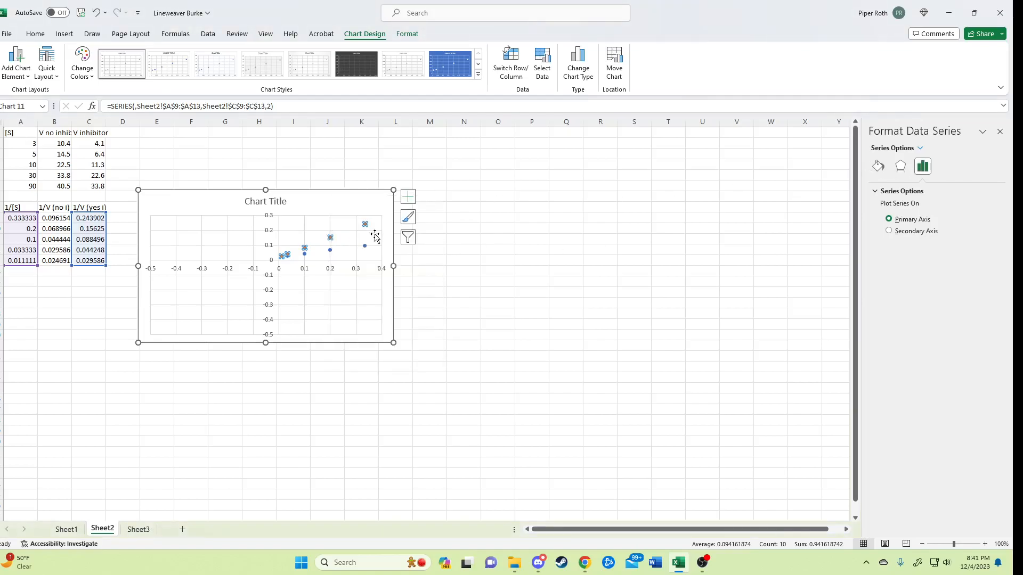
right_click(331, 238)
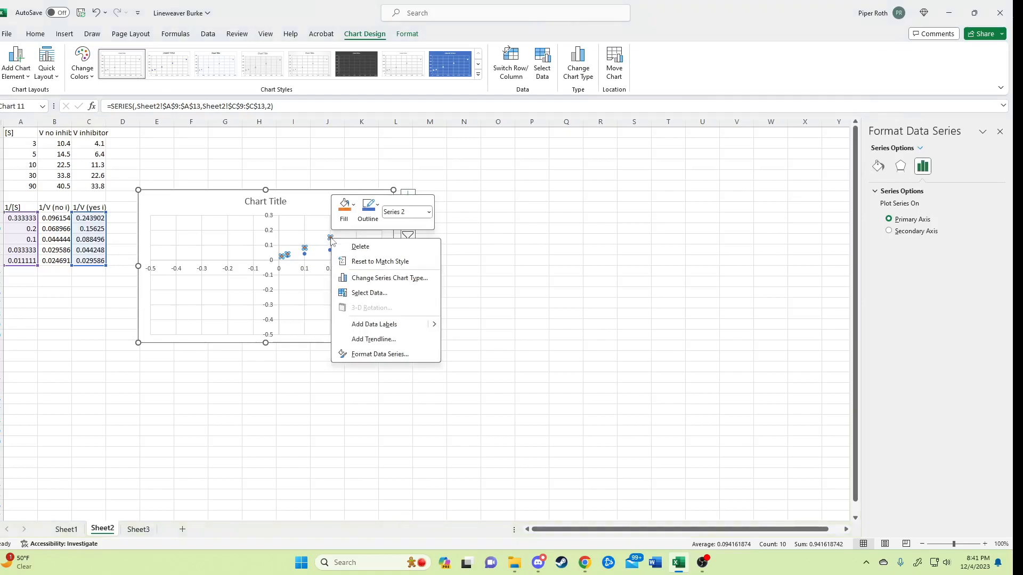
click(379, 340)
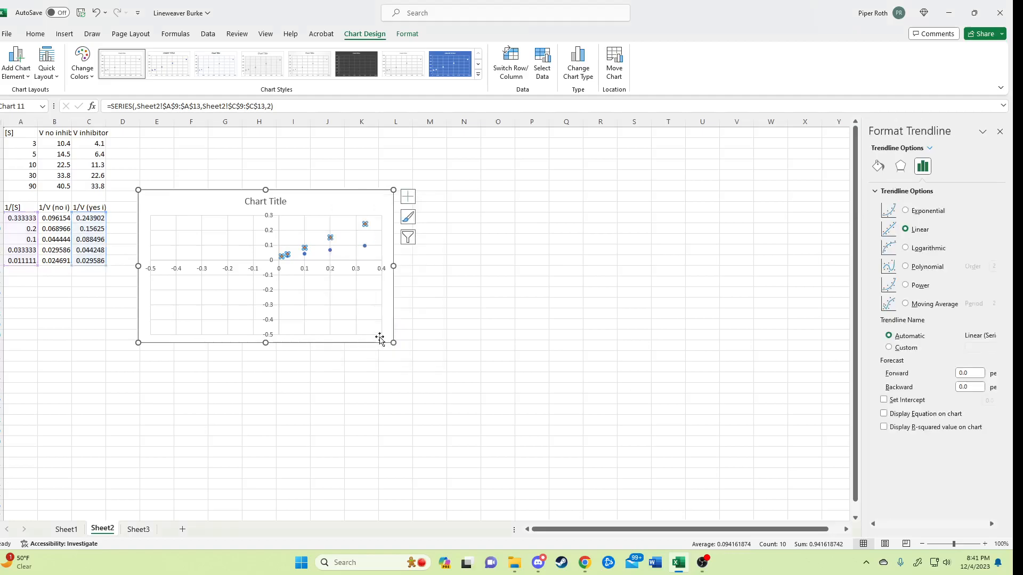
Add a linear trendline to the blue no-inhibitor series in the scatter chart.
click(330, 252)
right_click(330, 252)
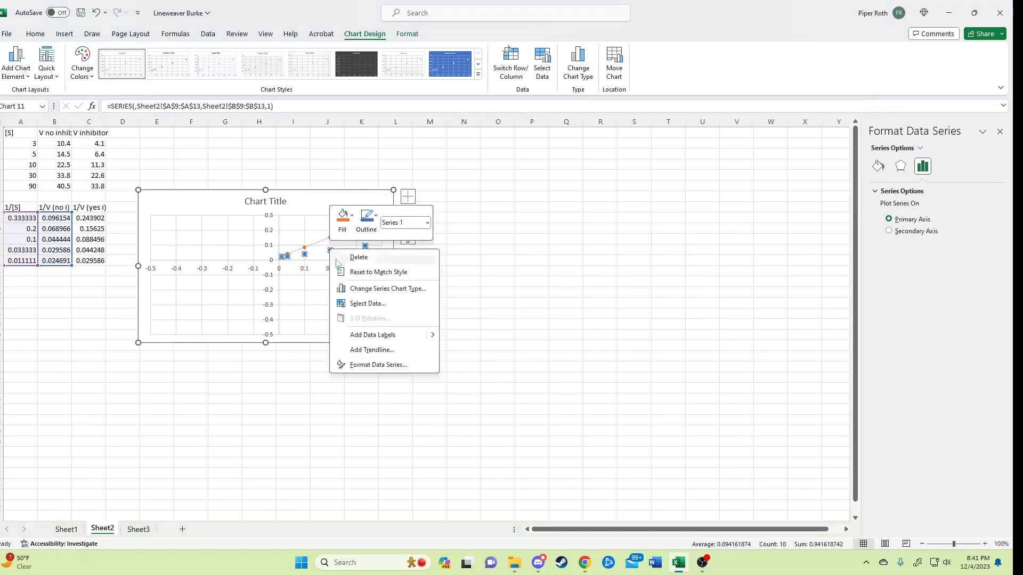
click(395, 353)
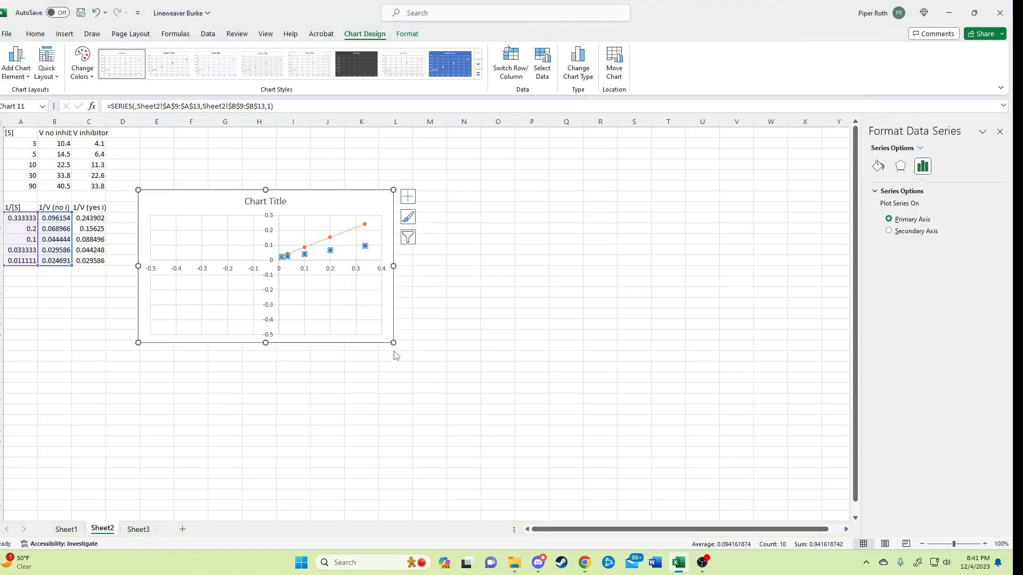
Forecast the orange inhibitor trendline 1 period forward and 0.5 periods backward, and display its equation on the chart.
click(340, 237)
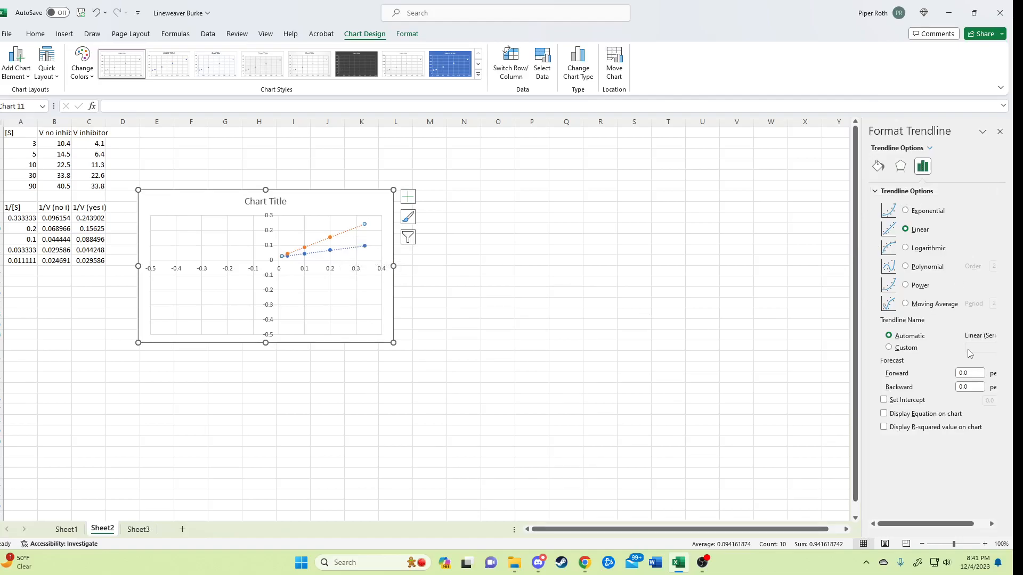
click(976, 373)
text(1)
key(Tab)
key(BackSpace)
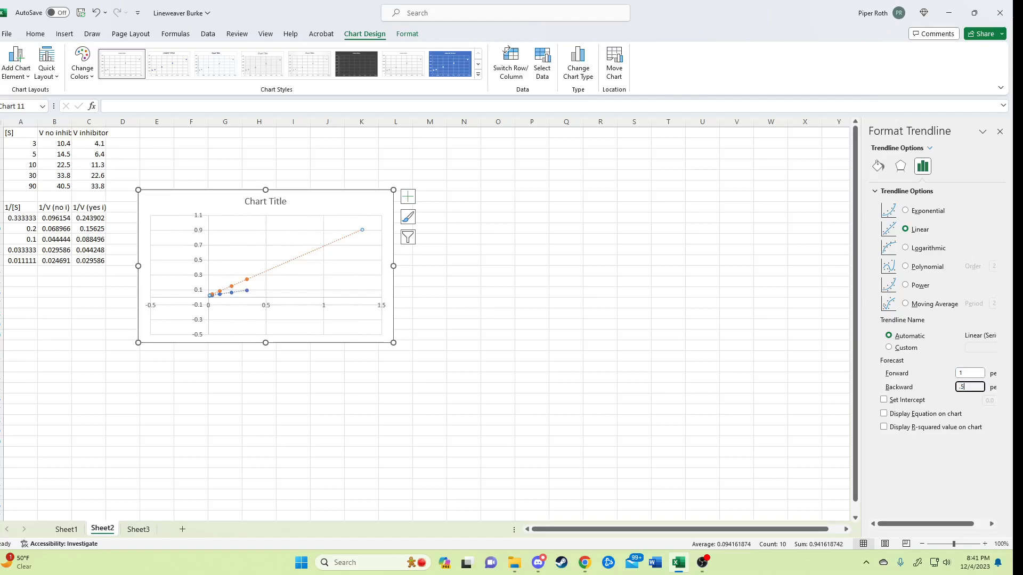
click(884, 415)
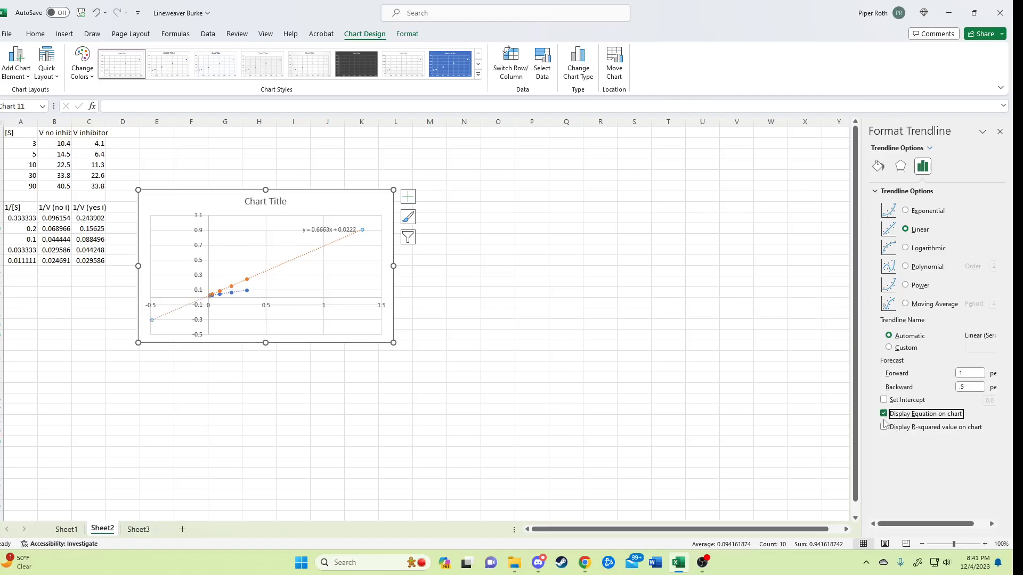
Extend the blue no-inhibitor trendline 1 period forward and 0.5 periods backward, and show its equation on the chart.
click(238, 294)
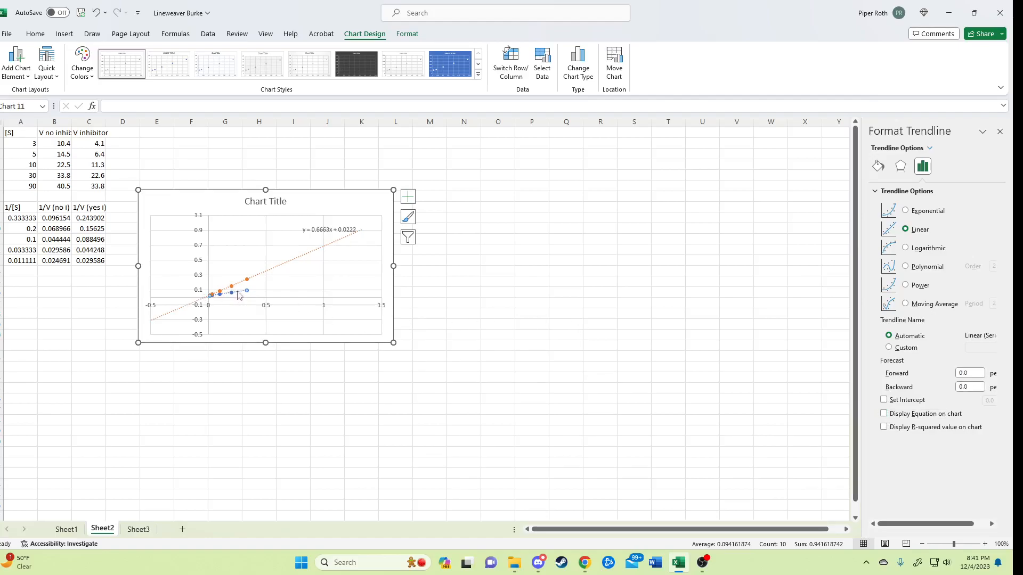
double_click(969, 372)
text(1)
double_click(967, 387)
key(BackSpace)
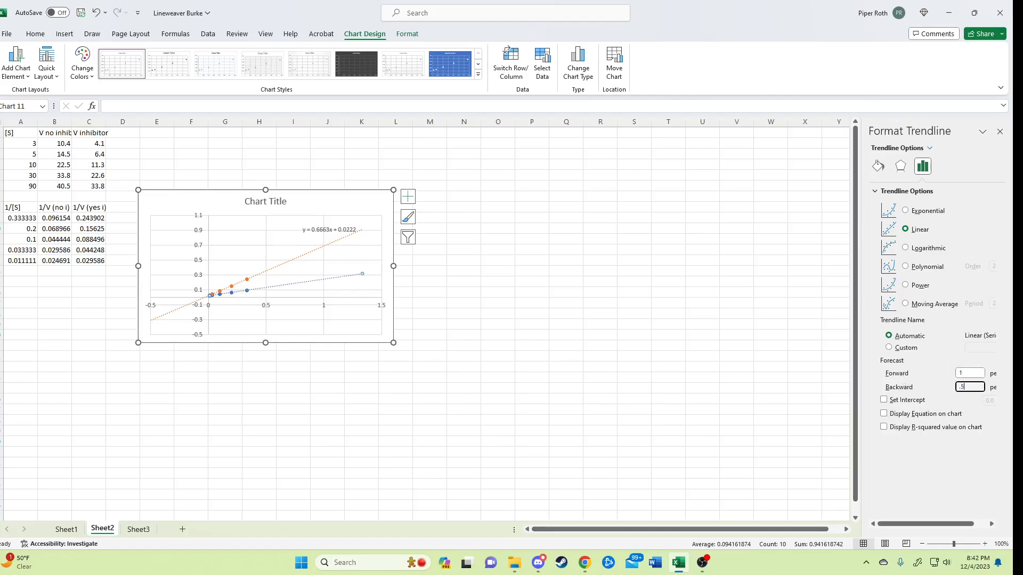
click(888, 416)
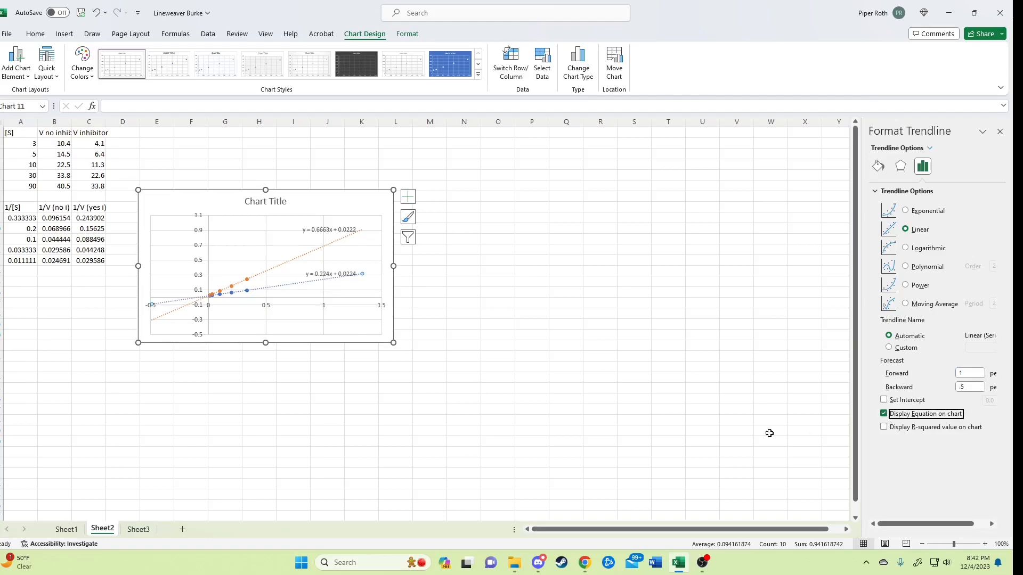
click(343, 208)
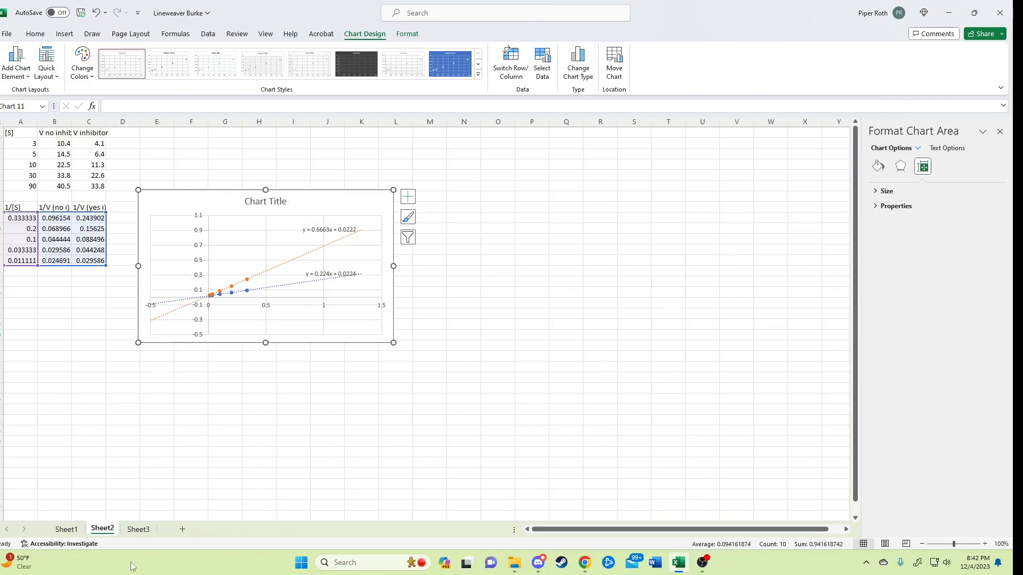
On Sheet3, calculate Vmax with inhibitor in R9 as =1/R8 and fill the formula across to S9.
click(139, 530)
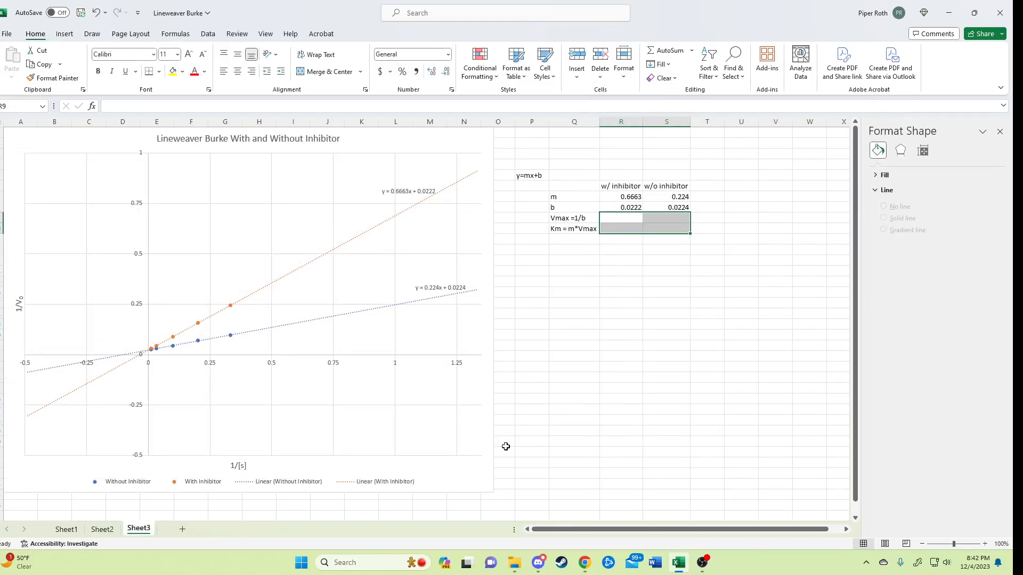
click(522, 269)
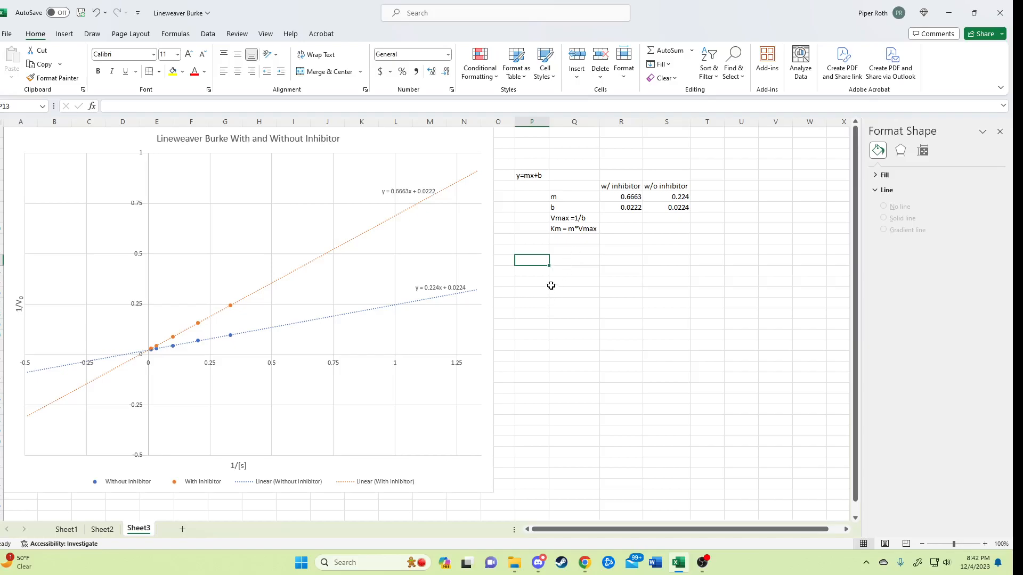
click(543, 177)
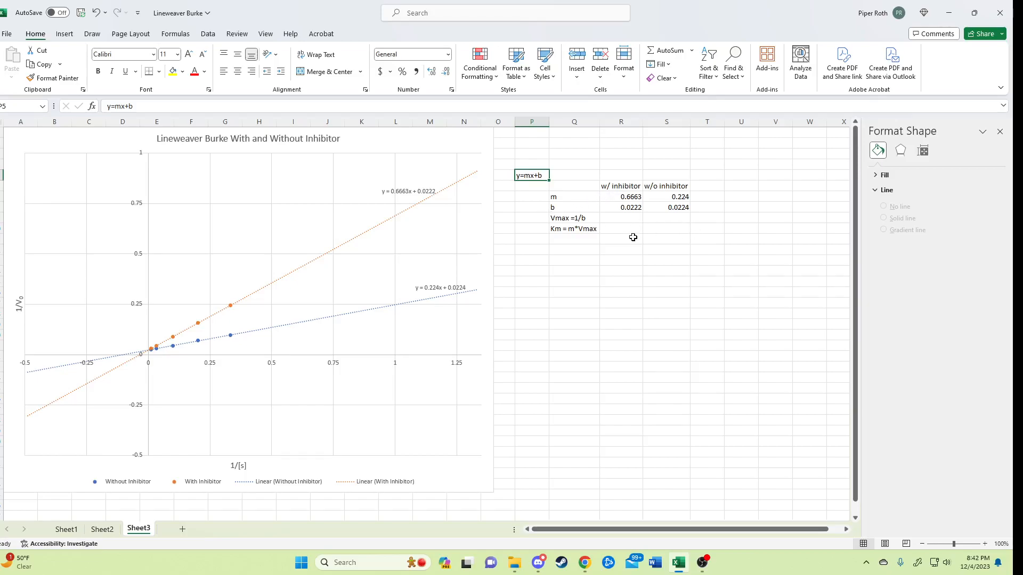
click(626, 218)
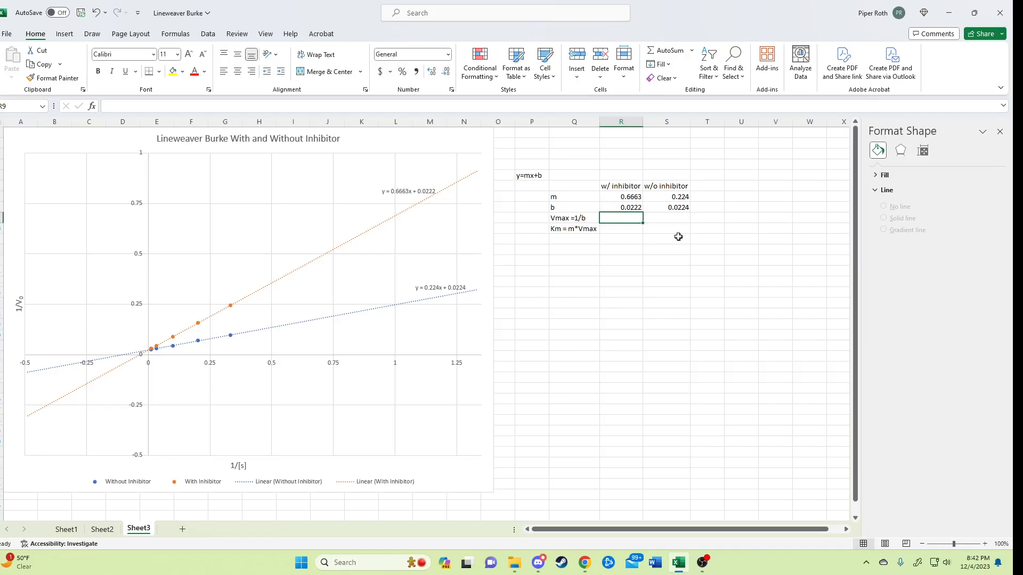
text(=1/)
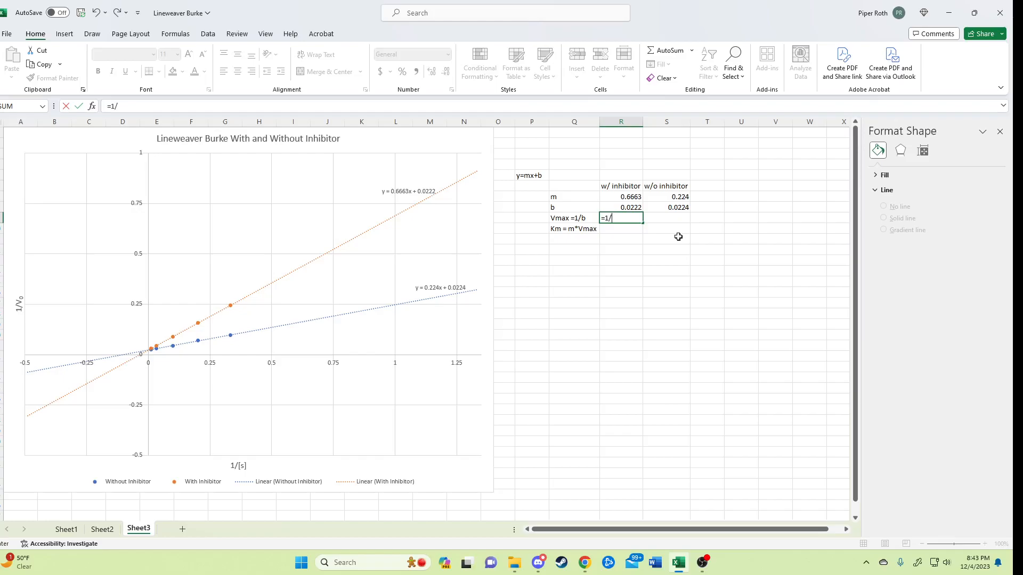
click(630, 206)
key(Return)
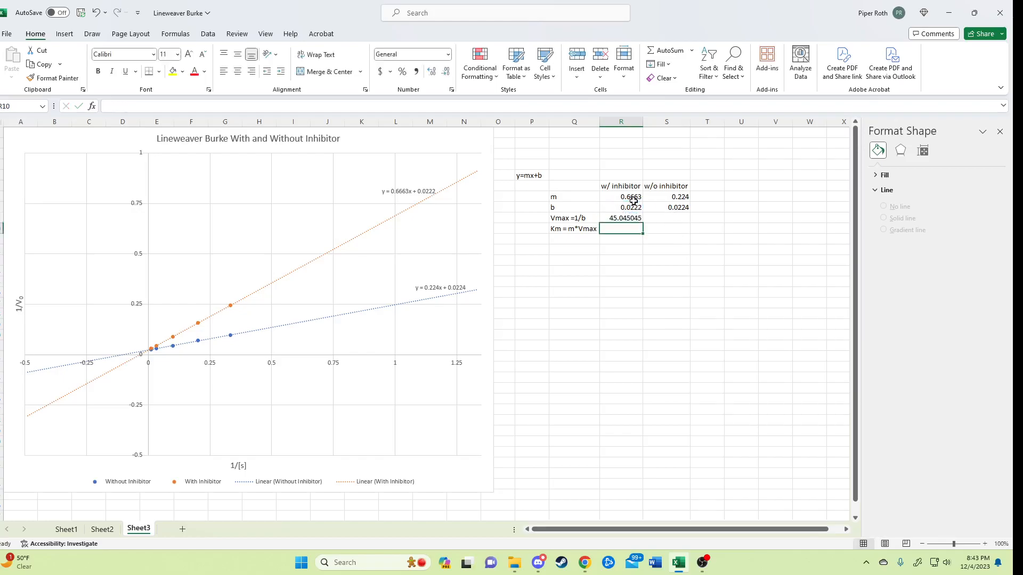
click(629, 219)
drag(644, 223, 691, 225)
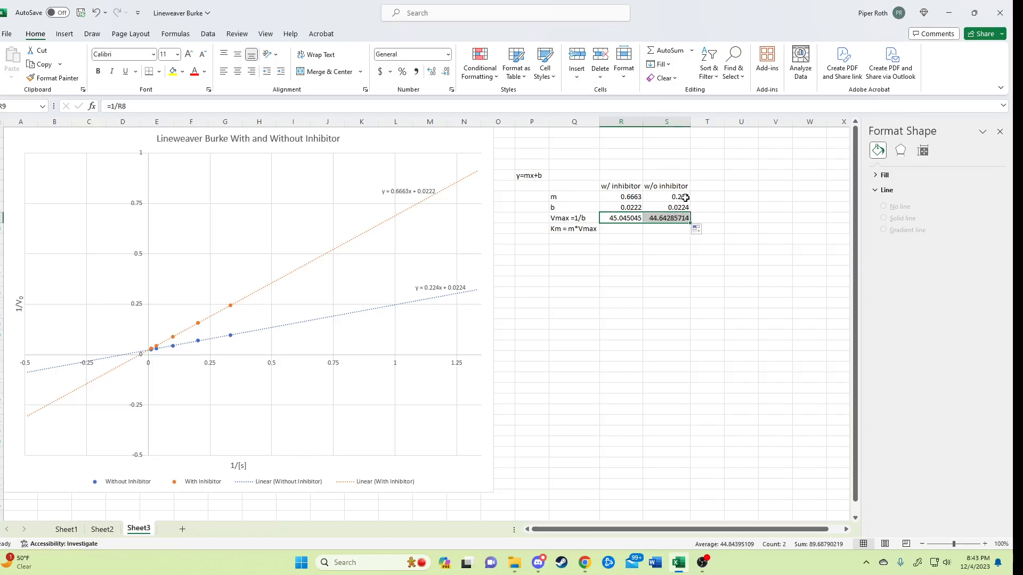
Calculate Km with inhibitor in R10 as =R7*R9 and fill the formula across to S10.
click(616, 227)
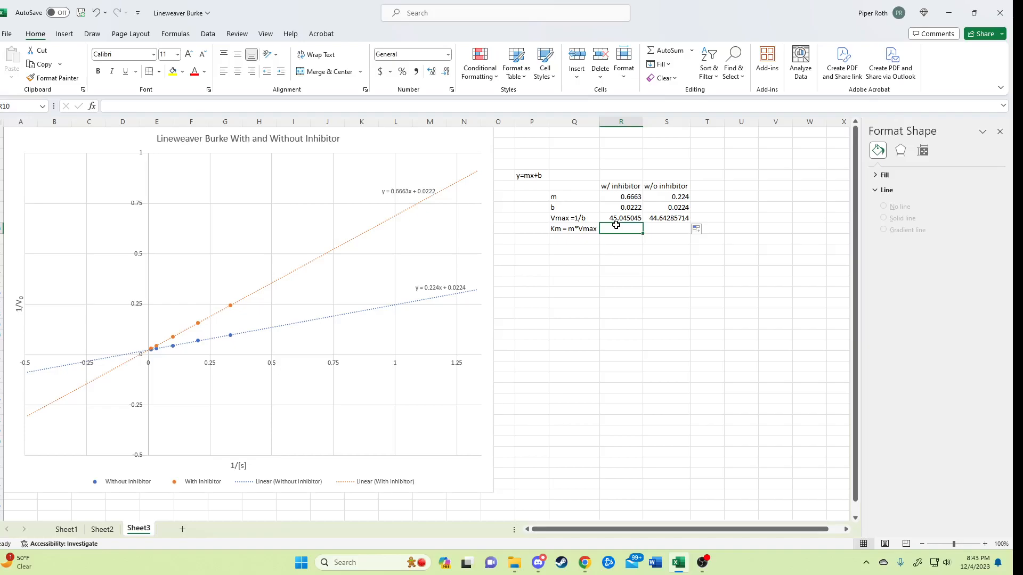
text(=)
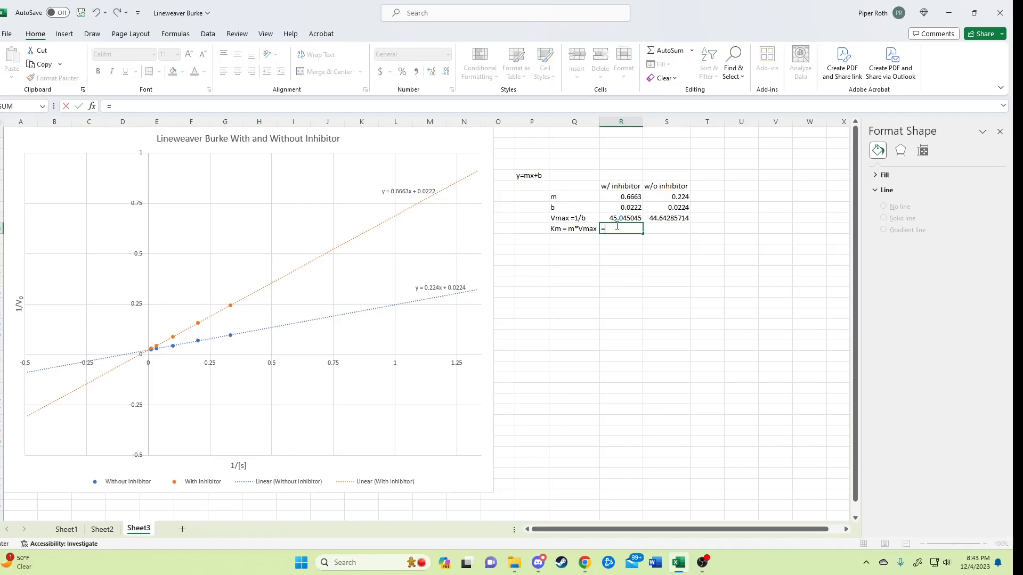
click(612, 198)
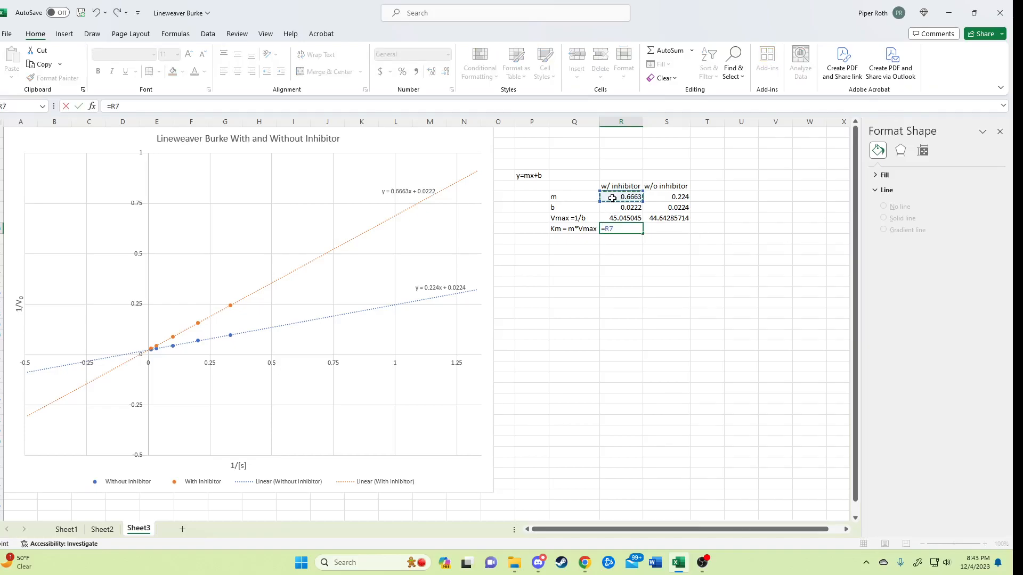
text(*)
click(637, 217)
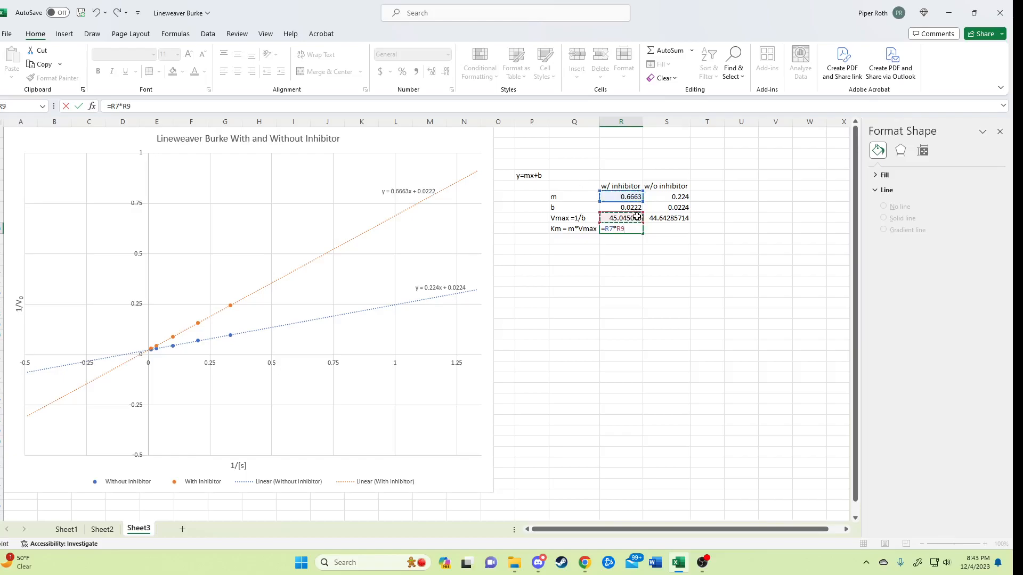
key(Return)
click(632, 228)
drag(643, 236, 675, 234)
click(616, 241)
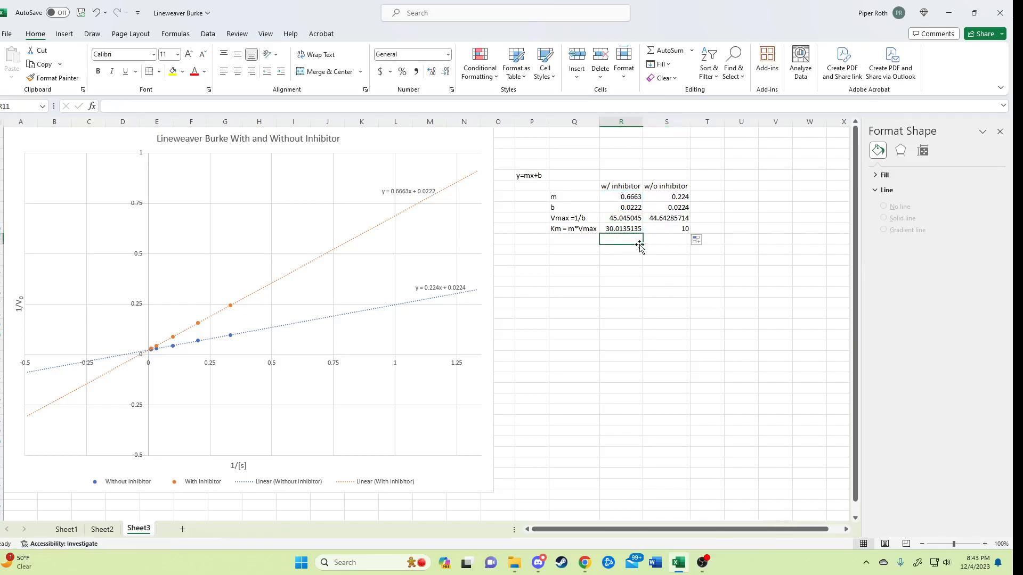